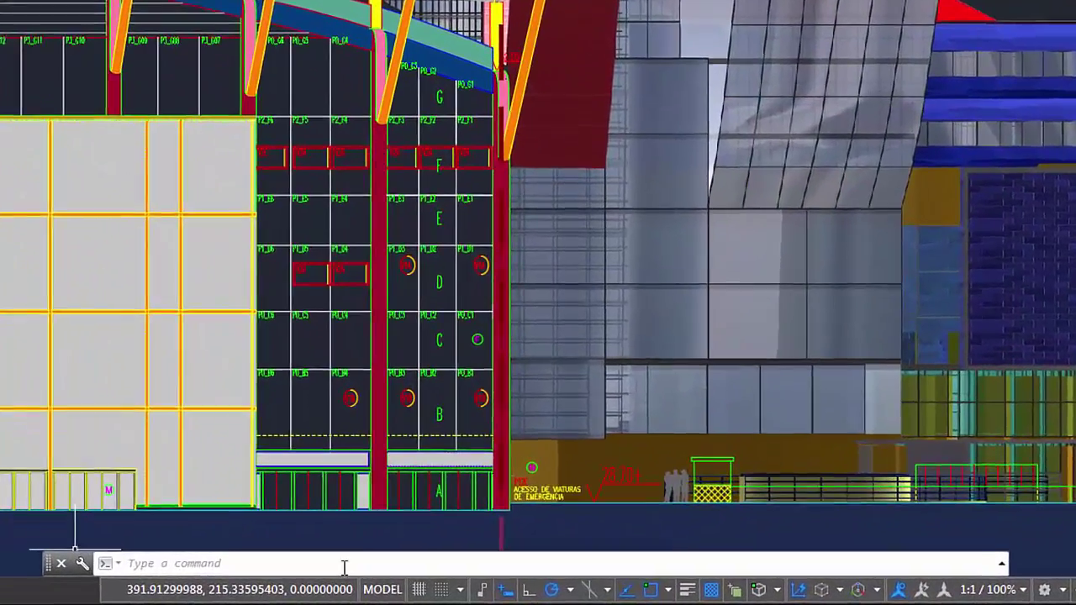
# Undock the command line to float over the drawing, resized narrower and taller to show history
pyautogui.click(390, 571)
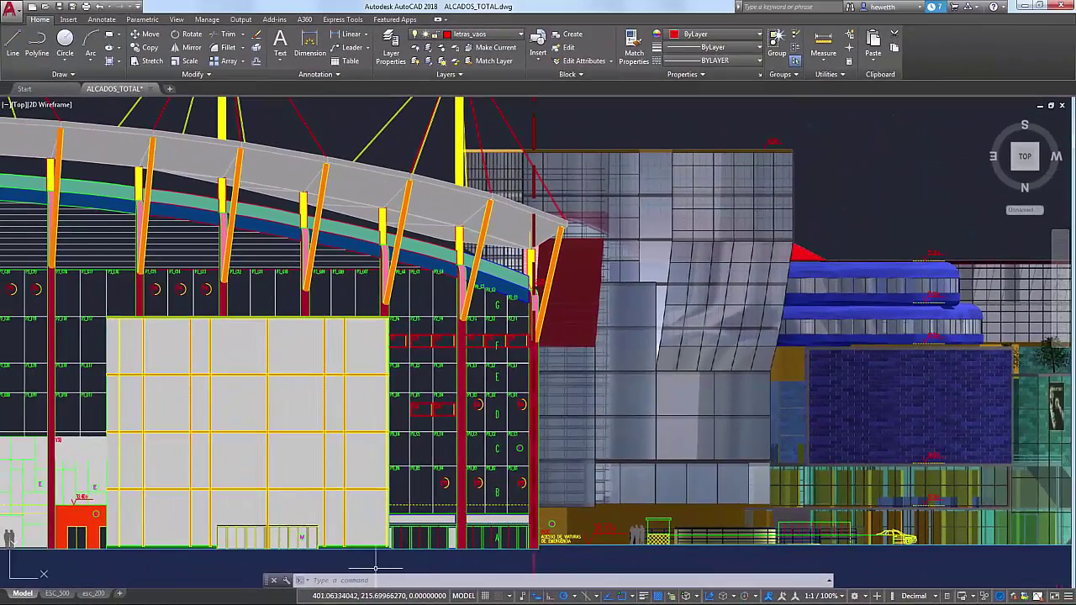
pyautogui.moveTo(265, 580); pyautogui.dragTo(249, 89)
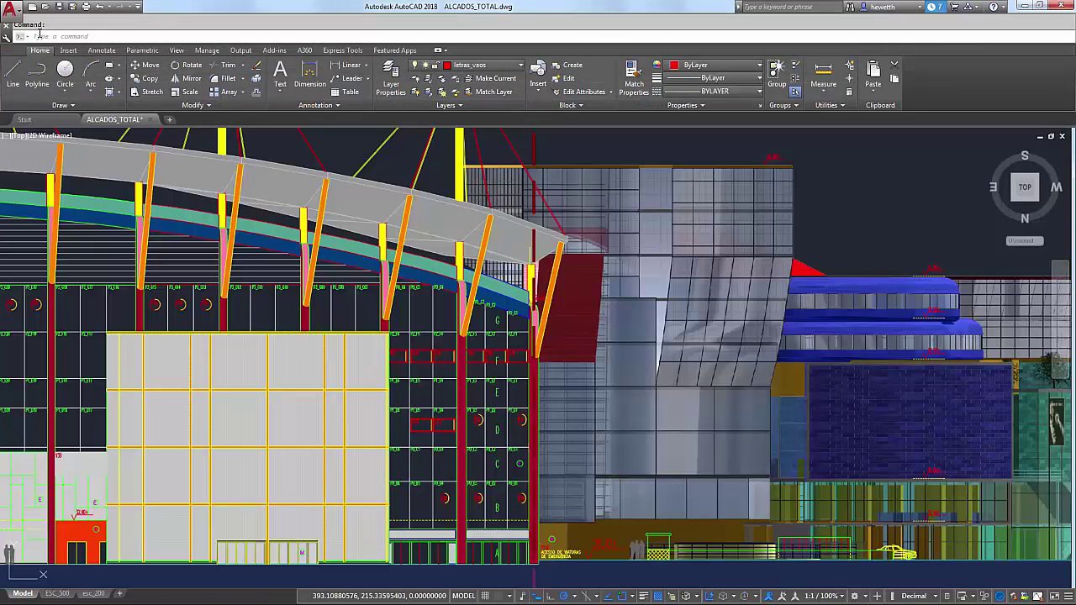
pyautogui.moveTo(6, 37)
pyautogui.mouseDown()
pyautogui.moveTo(59, 168)
pyautogui.moveTo(89, 370)
pyautogui.moveTo(165, 590)
pyautogui.moveTo(236, 422)
pyautogui.moveTo(194, 302)
pyautogui.moveTo(209, 471)
pyautogui.moveTo(308, 583)
pyautogui.mouseUp()
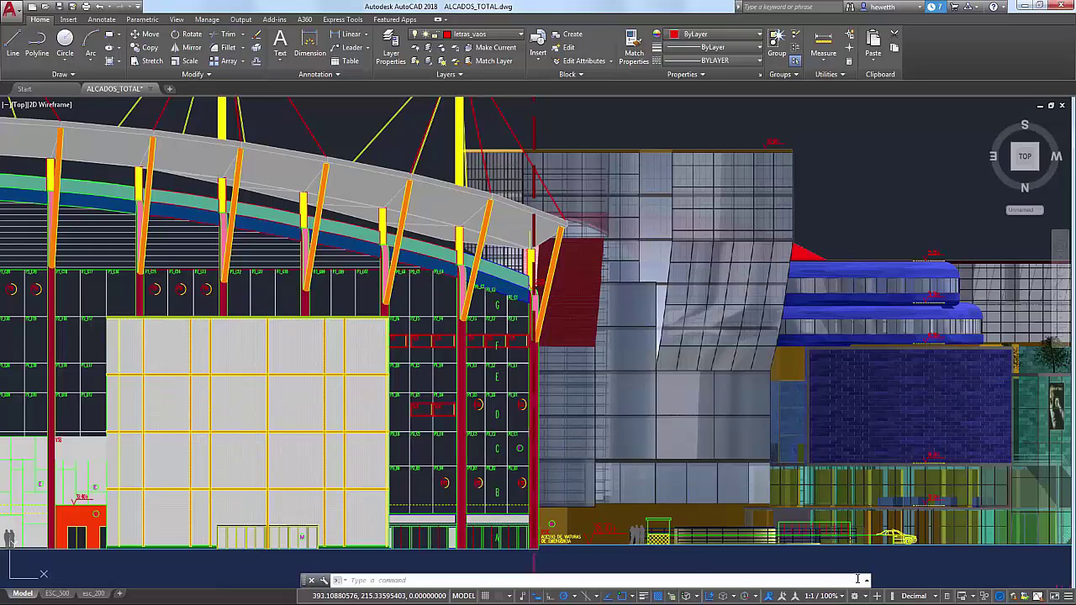
pyautogui.moveTo(863, 578); pyautogui.dragTo(735, 441)
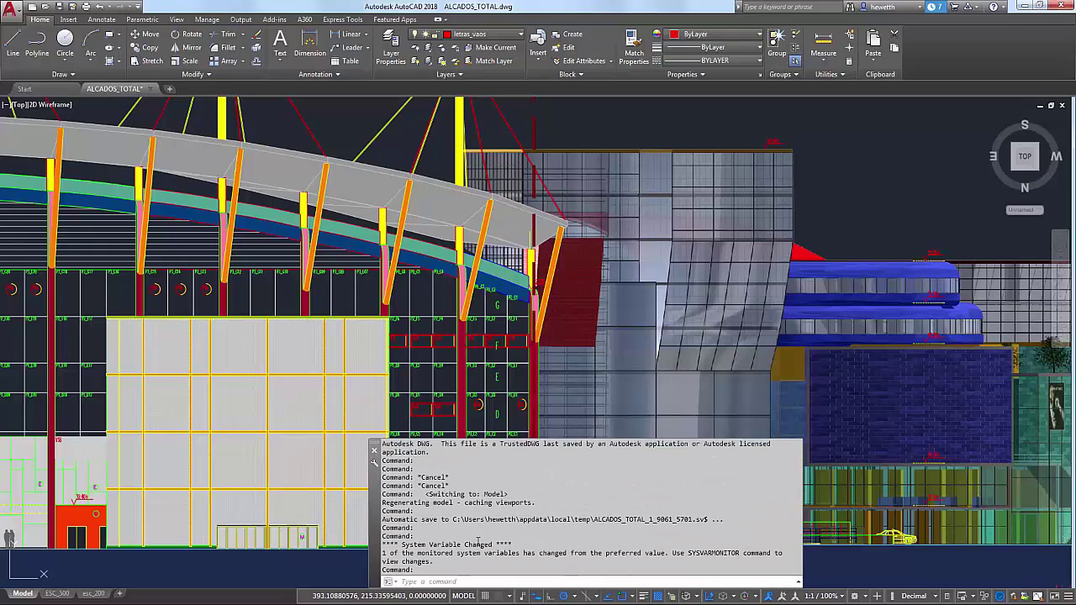
pyautogui.click(374, 462)
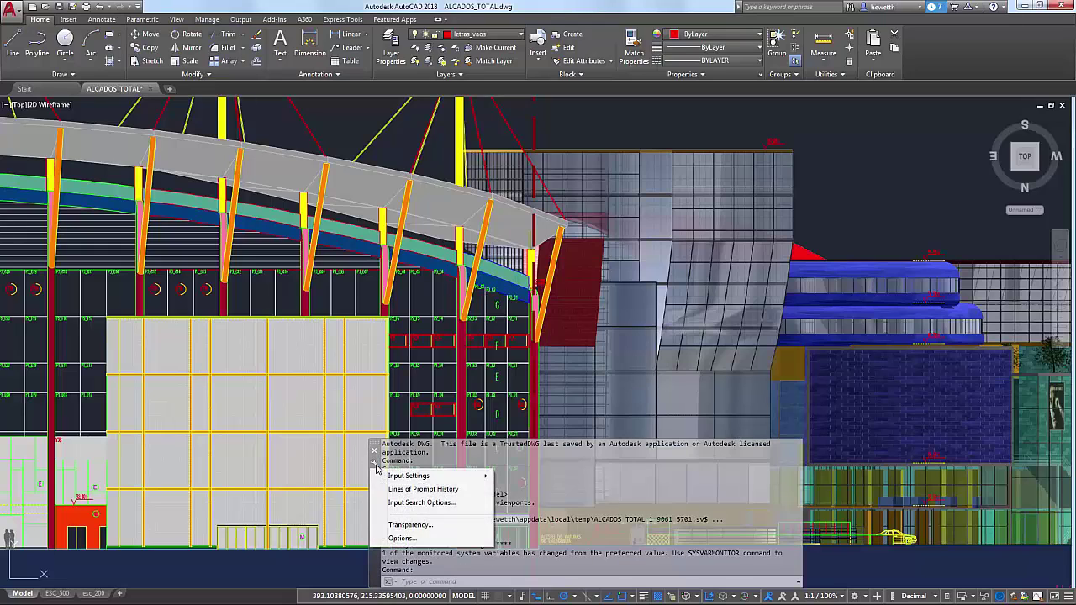
pyautogui.click(411, 526)
pyautogui.moveTo(557, 329)
pyautogui.mouseDown()
pyautogui.moveTo(511, 333)
pyautogui.moveTo(554, 341)
pyautogui.mouseUp()
pyautogui.click(598, 468)
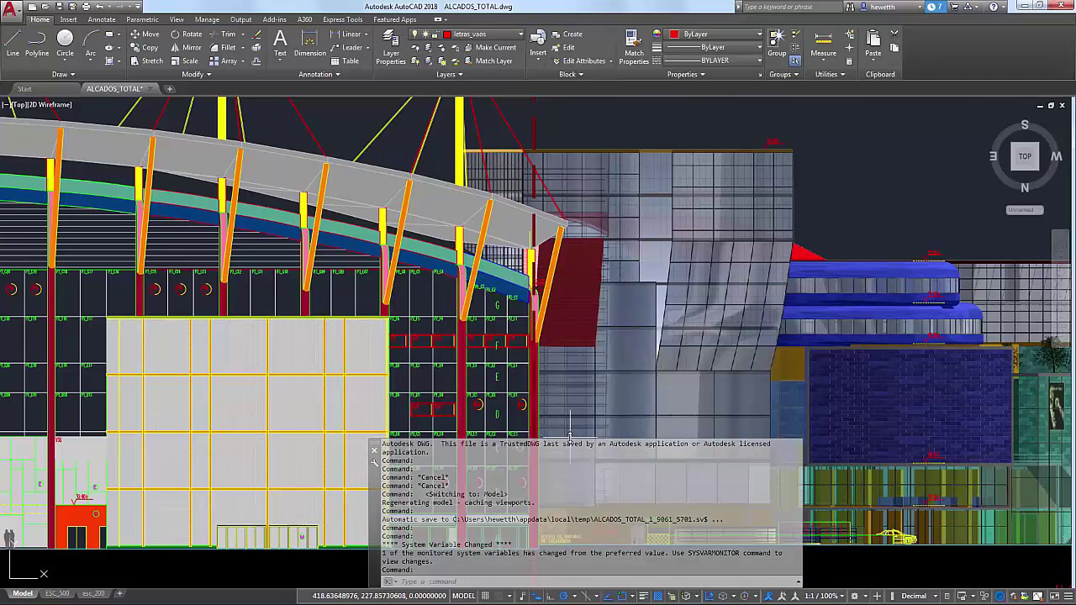
# Start LINE with the L alias and cancel it, then start OFFSET and cancel it
pyautogui.click(557, 581)
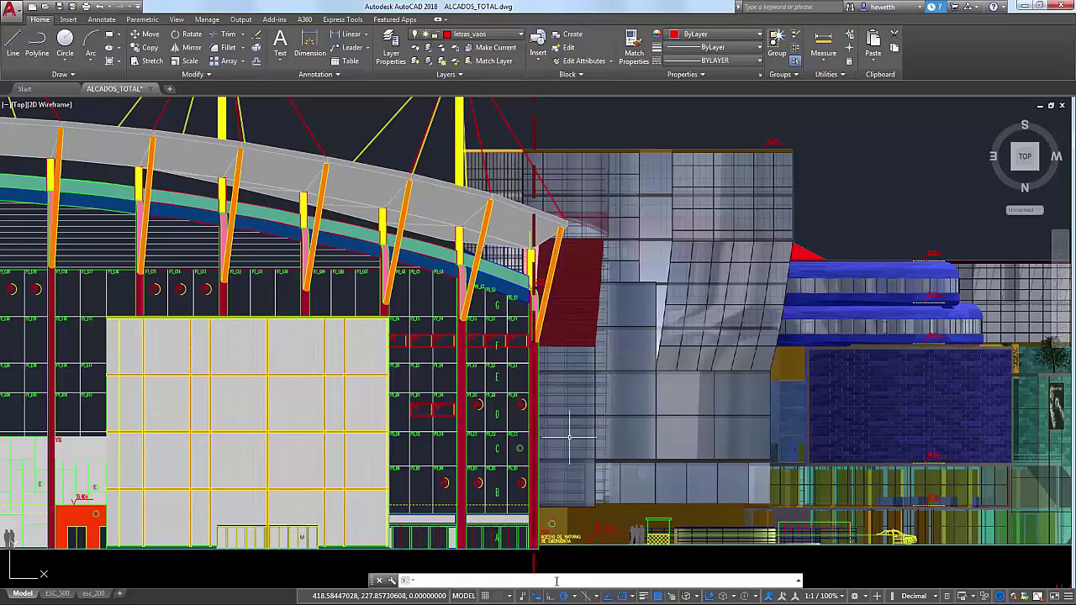
pyautogui.write('L')
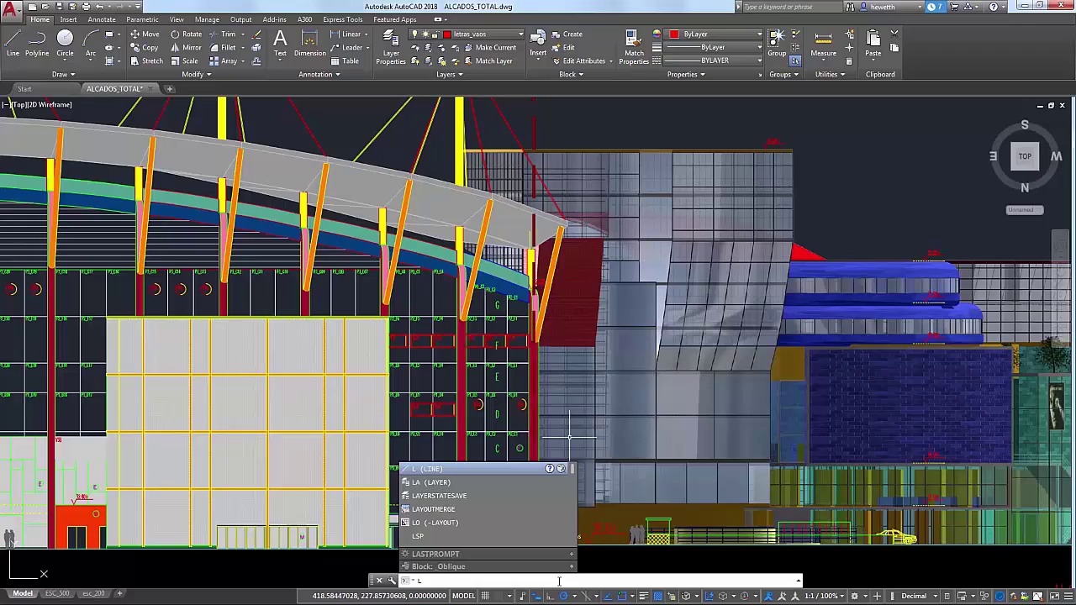
pyautogui.press('Return')
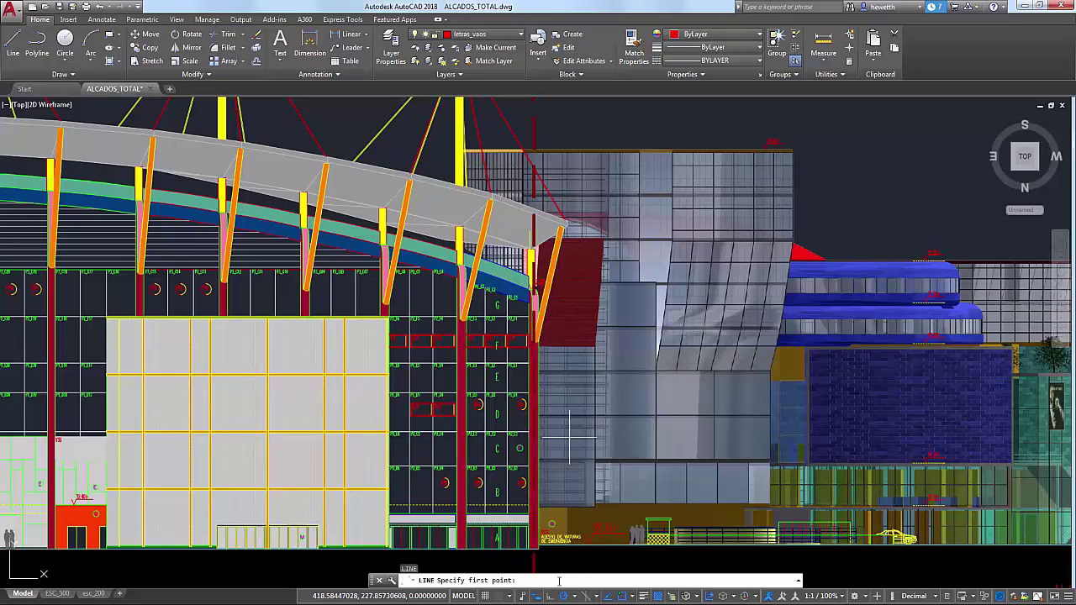
pyautogui.press('Escape')
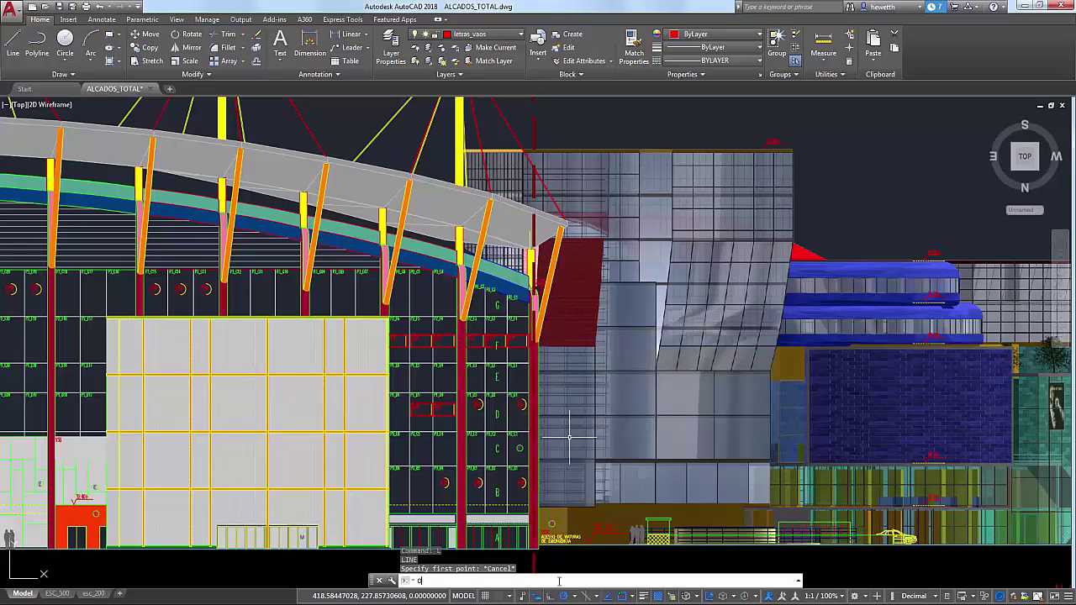
pyautogui.press('Return')
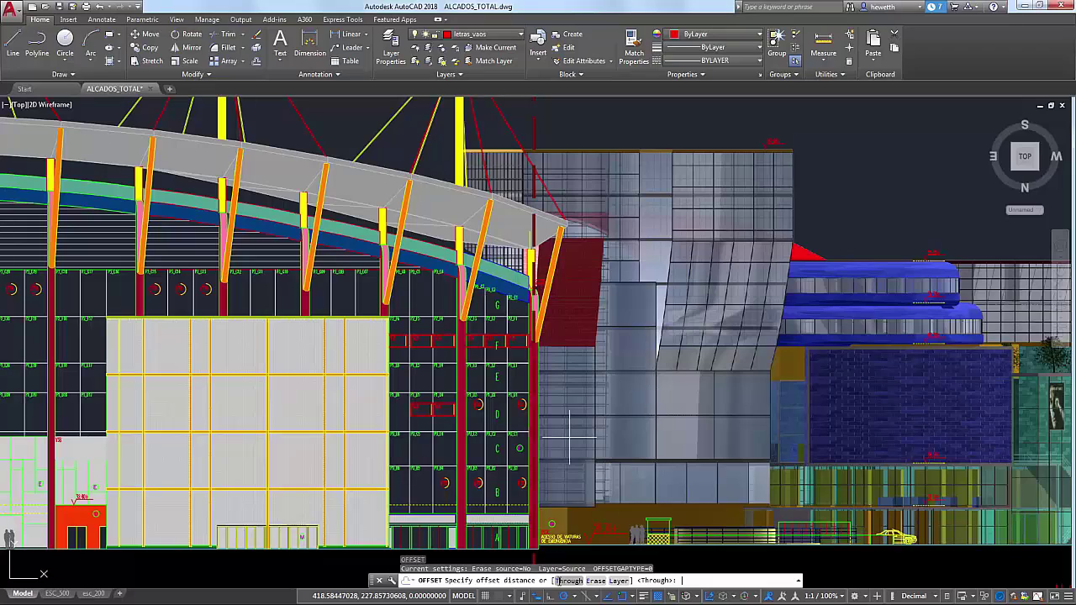
pyautogui.press('Escape')
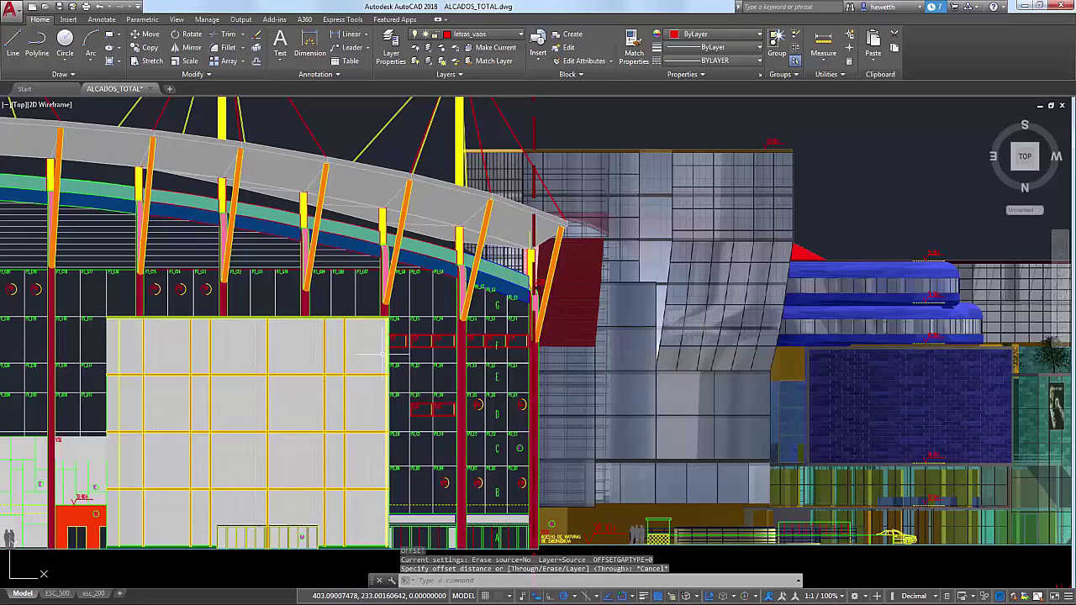
pyautogui.click(206, 19)
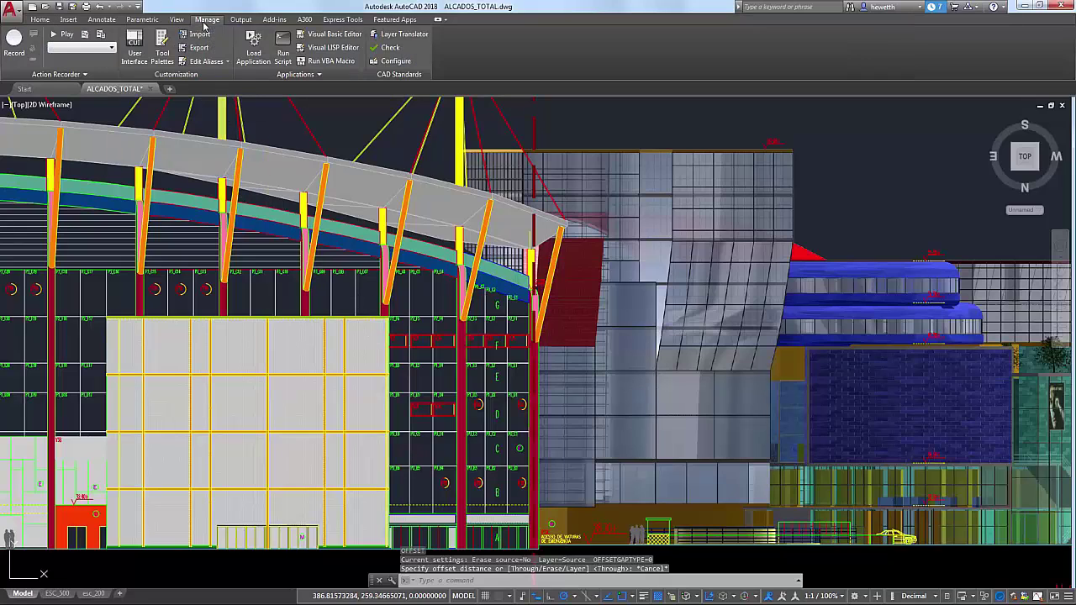
pyautogui.click(224, 64)
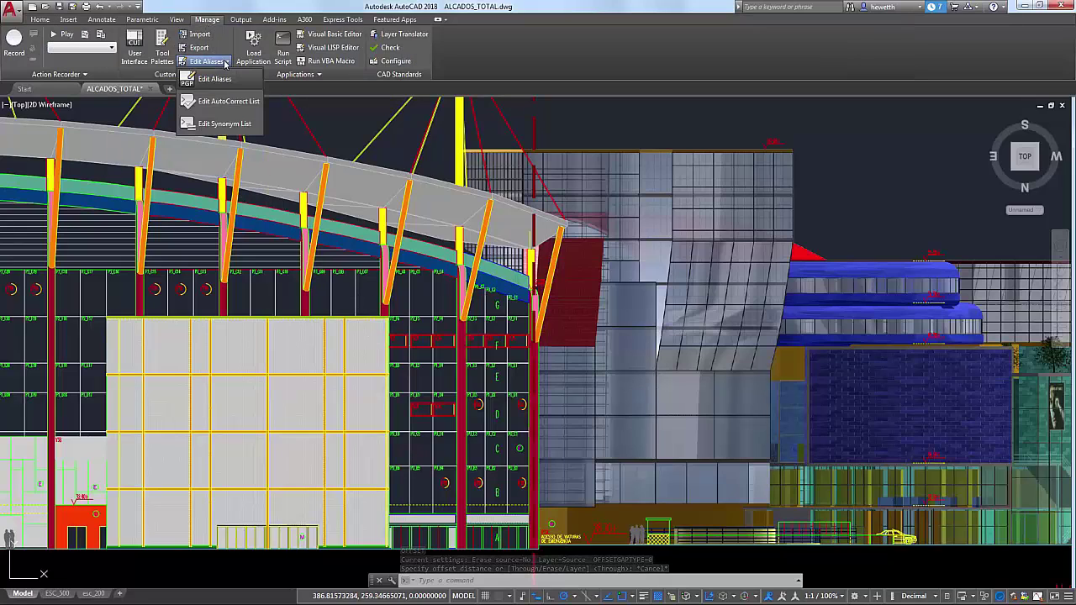
pyautogui.click(219, 79)
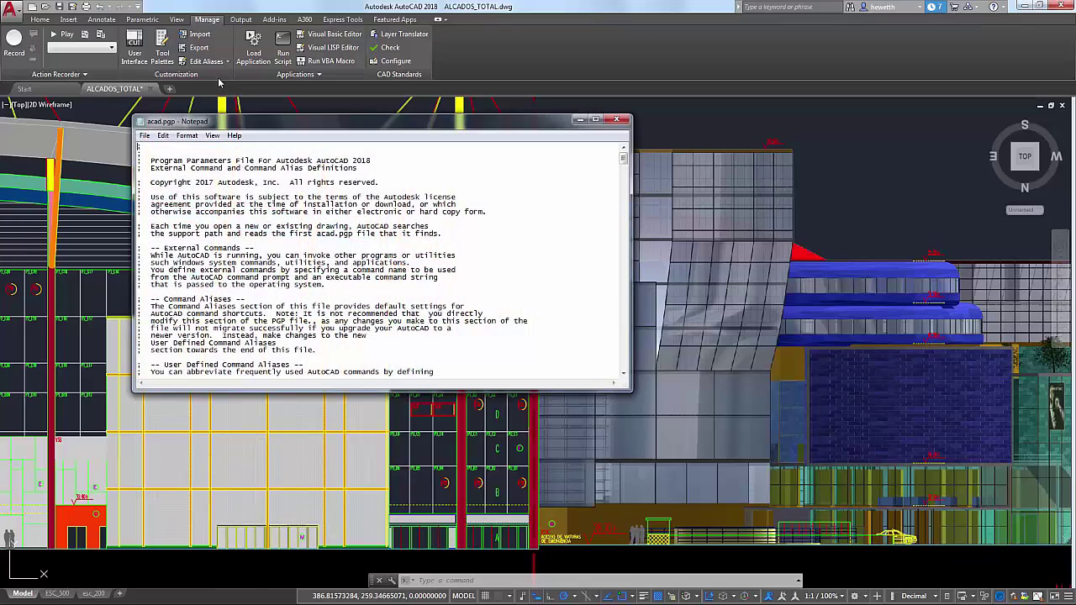
pyautogui.moveTo(622, 157); pyautogui.dragTo(623, 243)
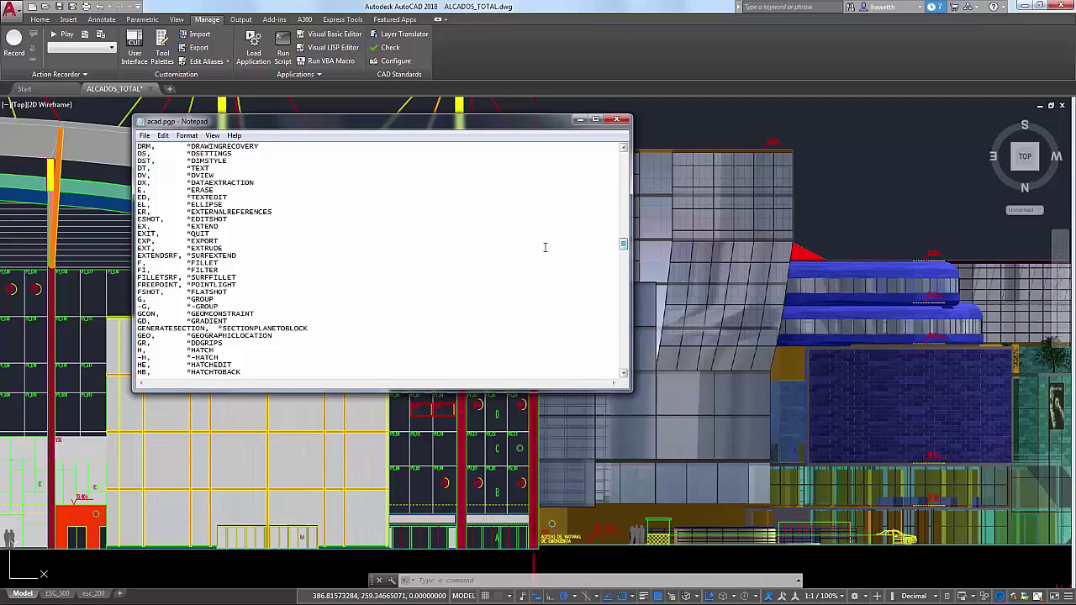
pyautogui.click(616, 118)
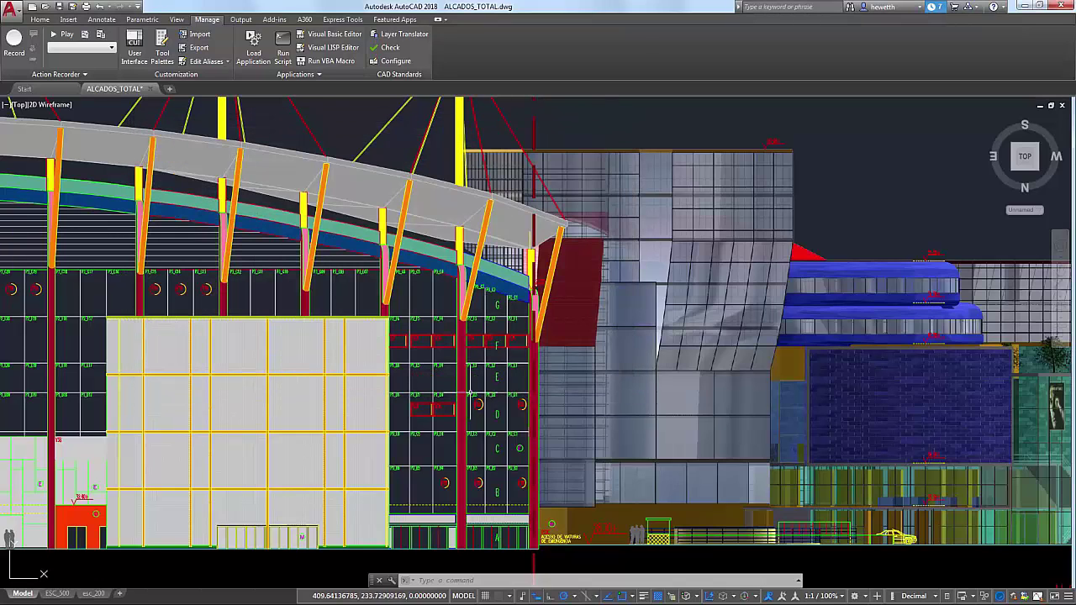
# Enter SETTINGS at the command line to list matches like OPTIONS and DSETTINGS
pyautogui.click(438, 580)
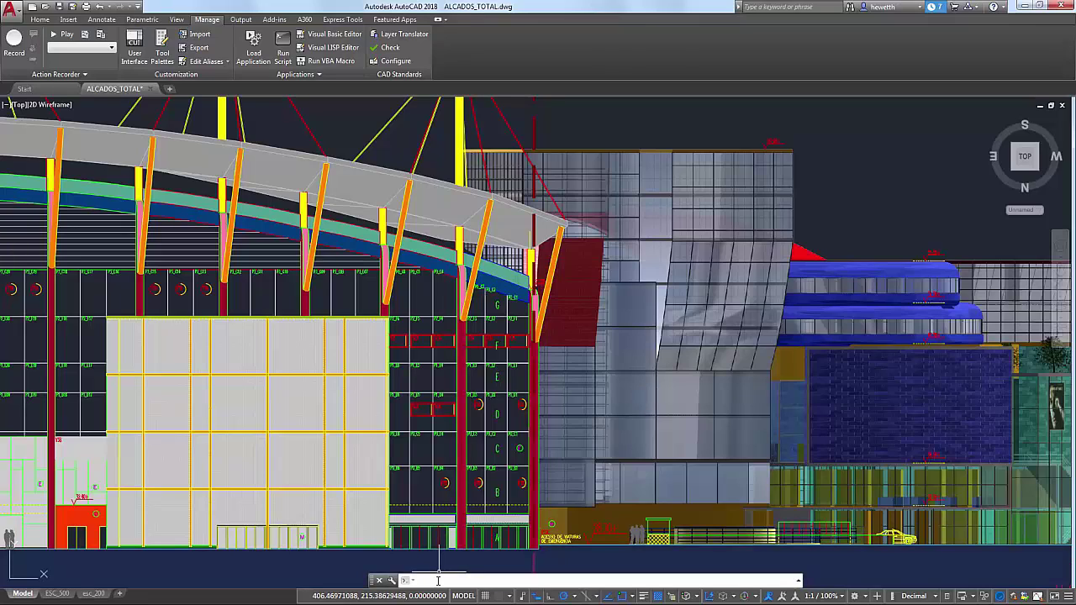
pyautogui.write('SE')
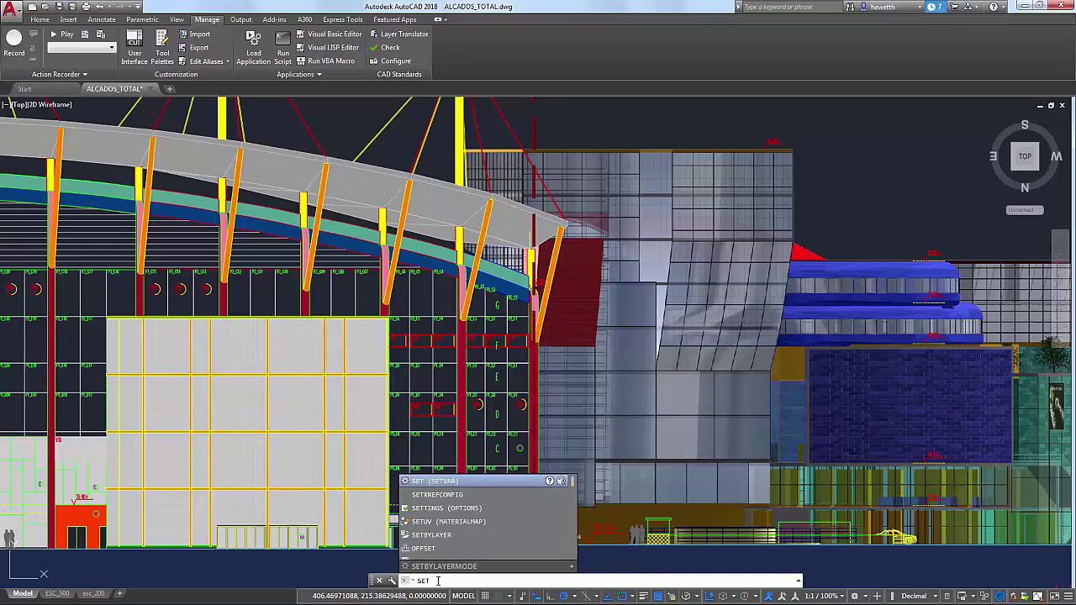
pyautogui.write('TTINGS')
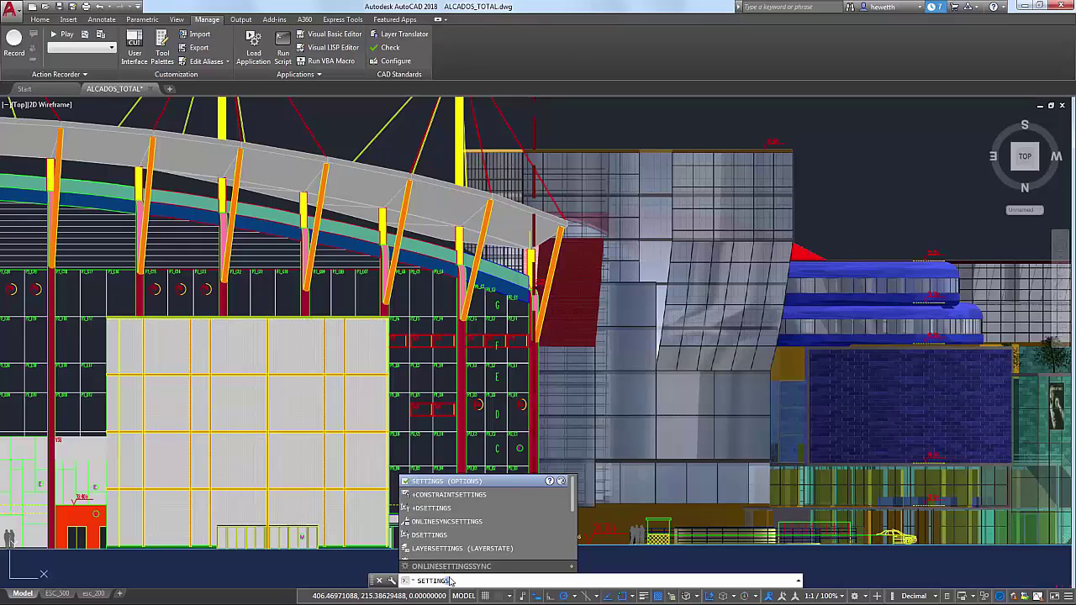
# Browse the SETTINGS suggestions down to SECTIONPLANESETTINGS, then dismiss them without running anything
pyautogui.press('Down')
pyautogui.press('Down')
pyautogui.press('Down')
pyautogui.press('Down')
pyautogui.press('Down')
pyautogui.scroll(-1, 562, 555)
pyautogui.moveTo(573, 535)
pyautogui.mouseDown()
pyautogui.moveTo(574, 555)
pyautogui.moveTo(575, 533)
pyautogui.mouseUp()
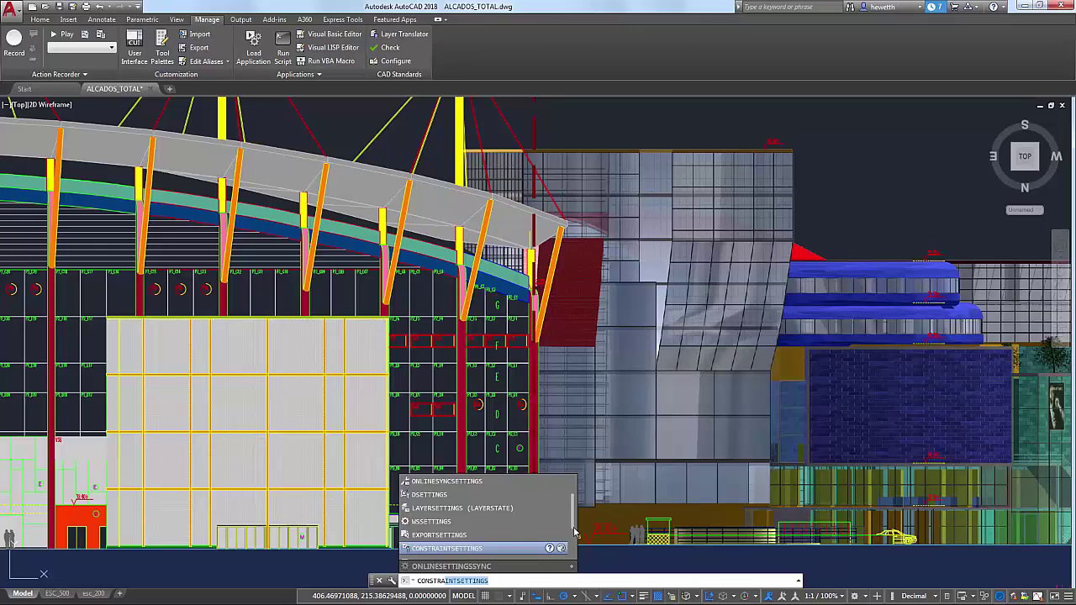
pyautogui.press('Down')
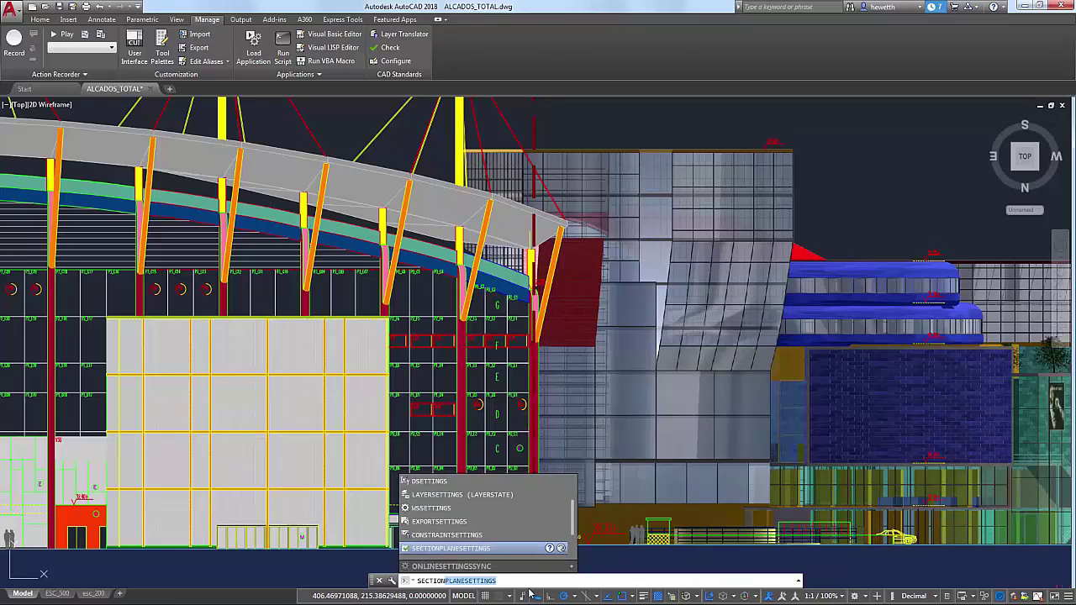
pyautogui.press('Escape')
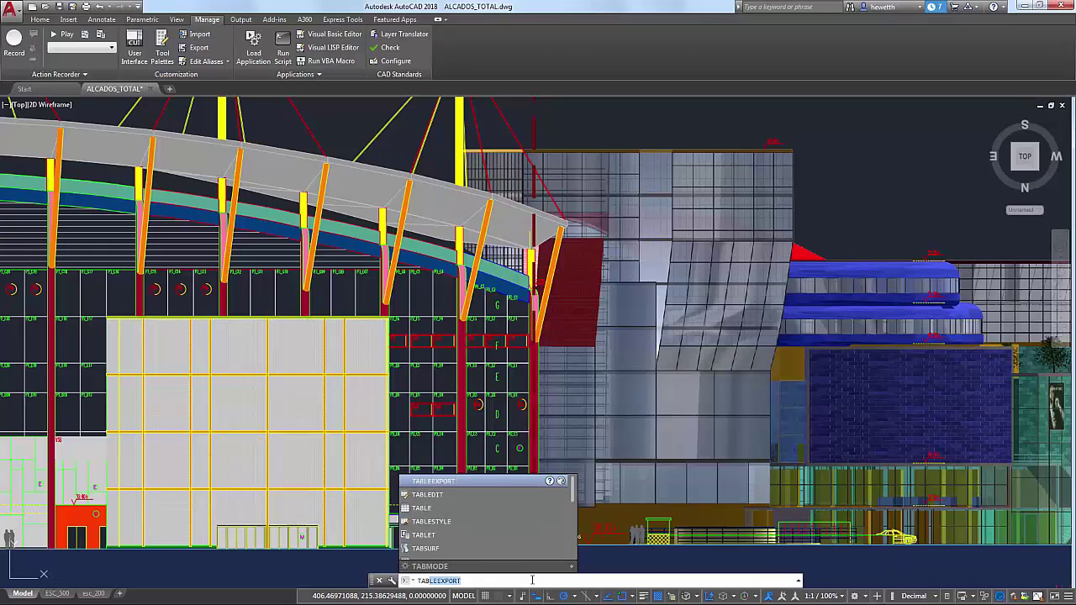
# Clear the misspelled TABEL entry and run TABLE to open the Insert Table dialog
pyautogui.write('L')
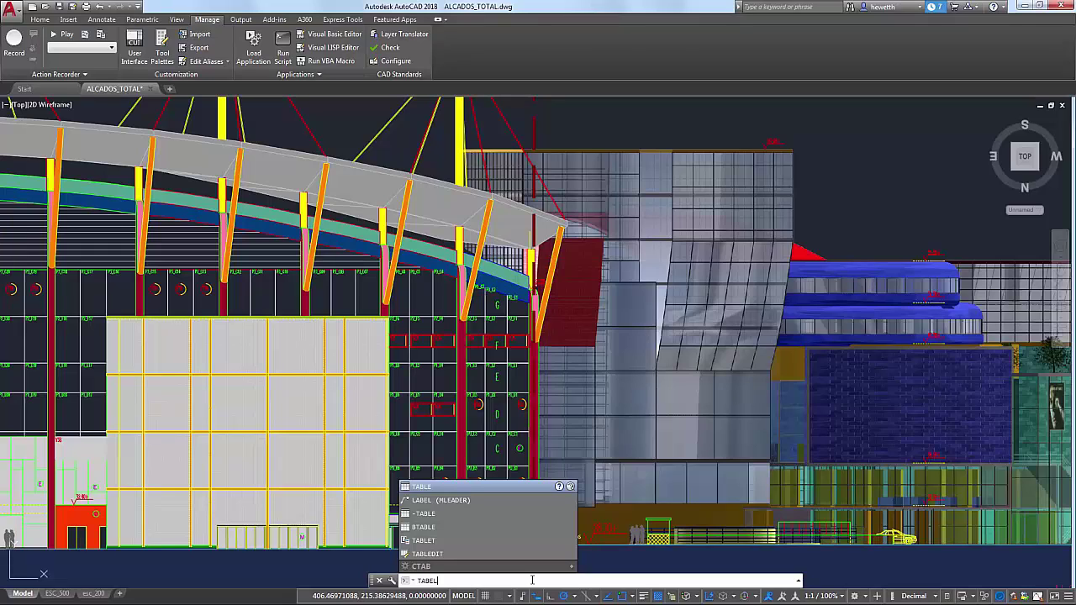
pyautogui.press('Escape')
pyautogui.write('table')
pyautogui.press('Return')
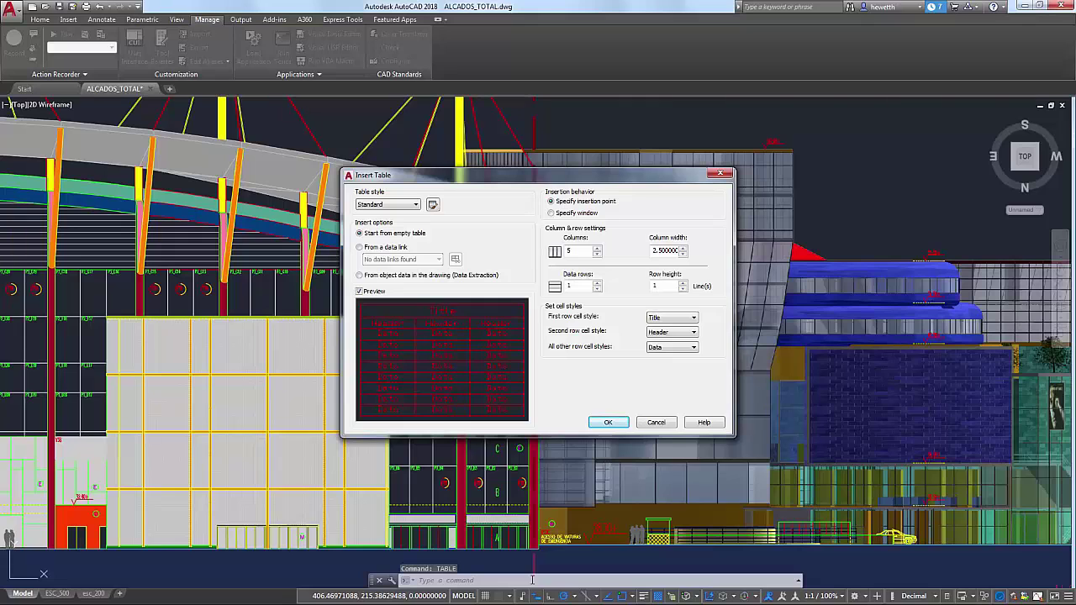
# Cancel the Insert Table dialog so no table is inserted
pyautogui.click(646, 422)
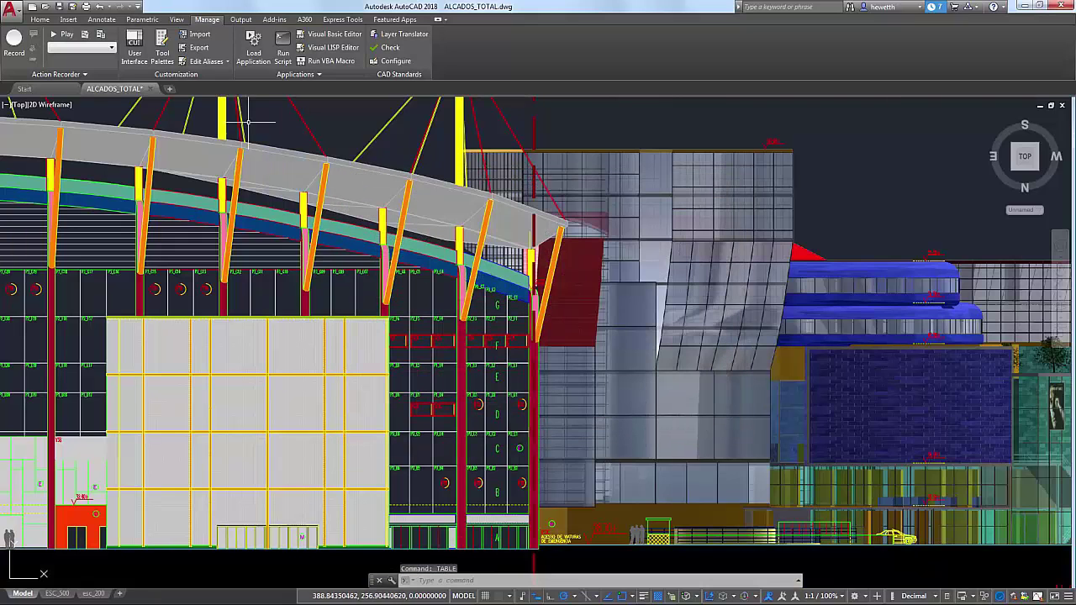
pyautogui.click(221, 63)
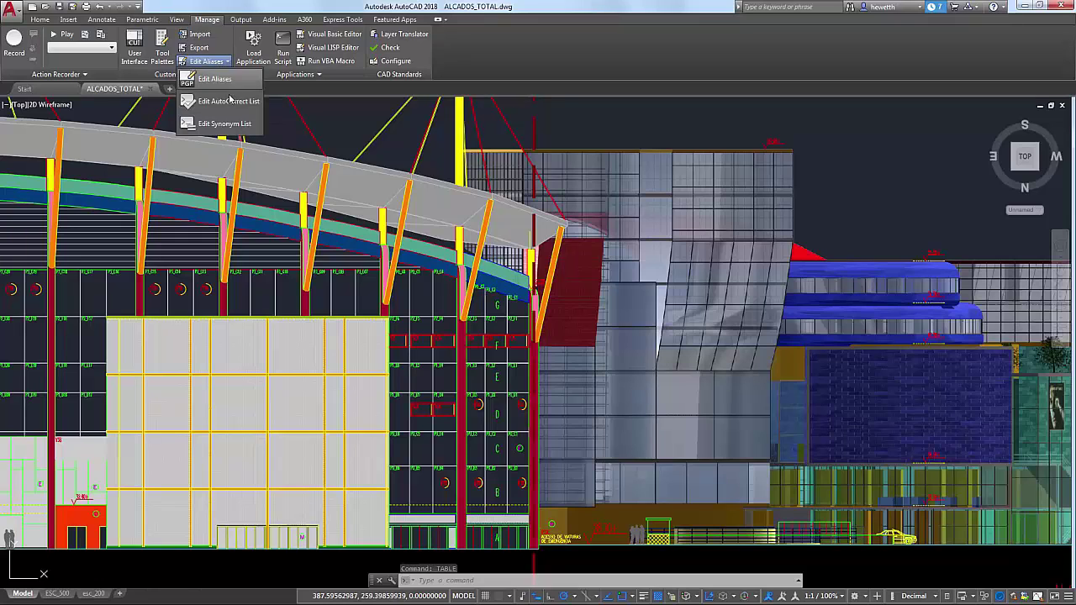
pyautogui.click(229, 101)
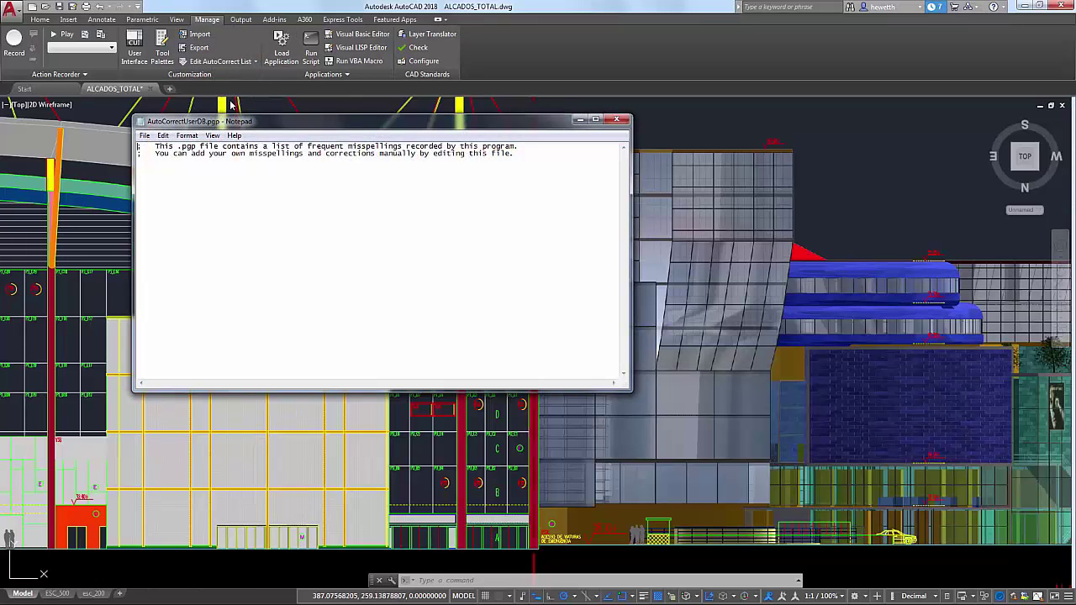
pyautogui.click(622, 123)
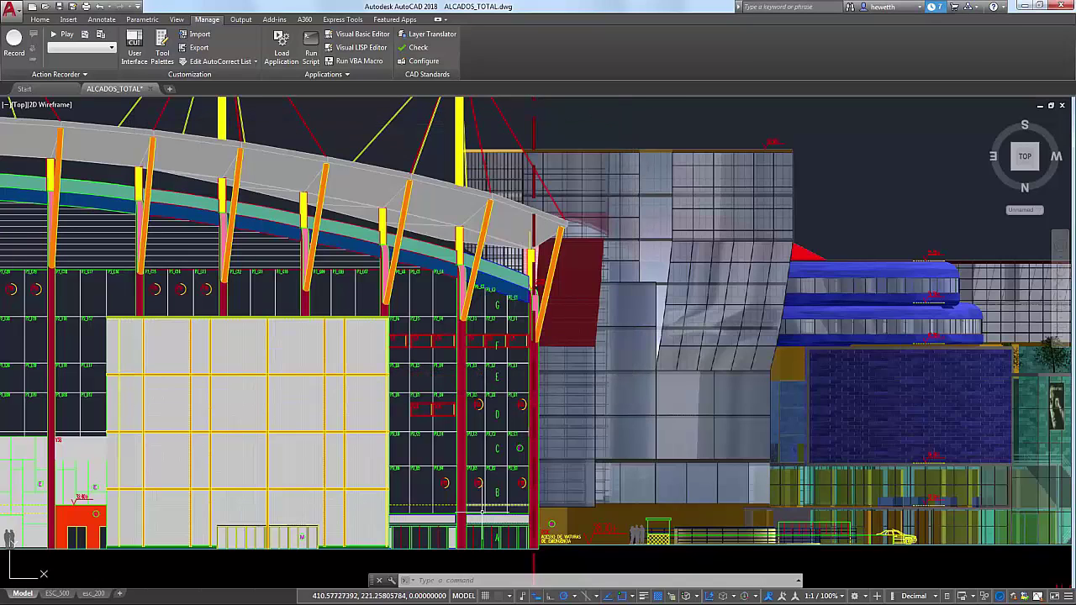
pyautogui.click(460, 580)
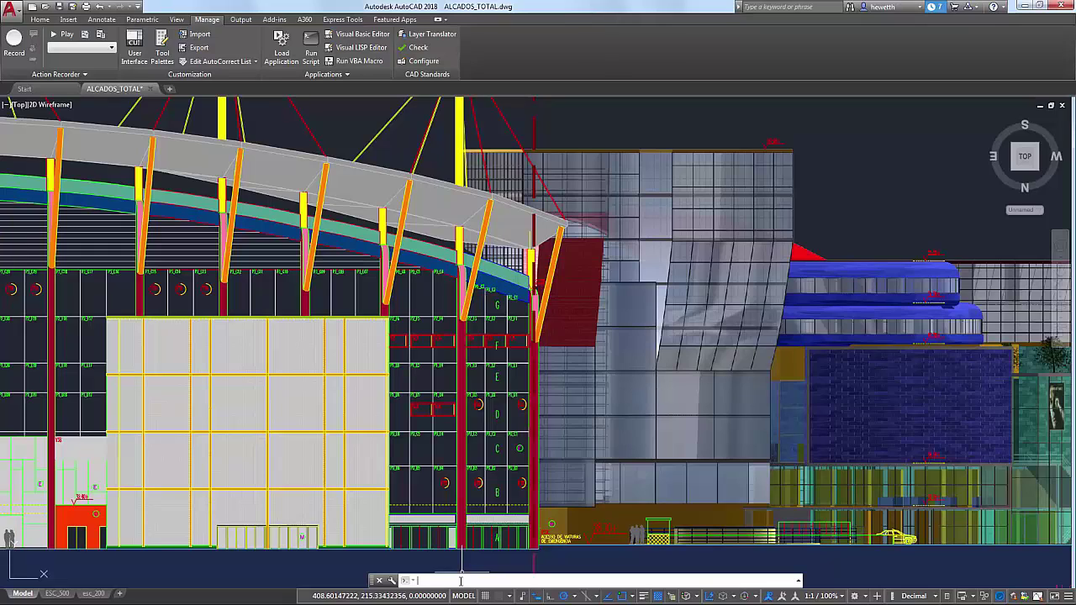
pyautogui.write('SYMBOL')
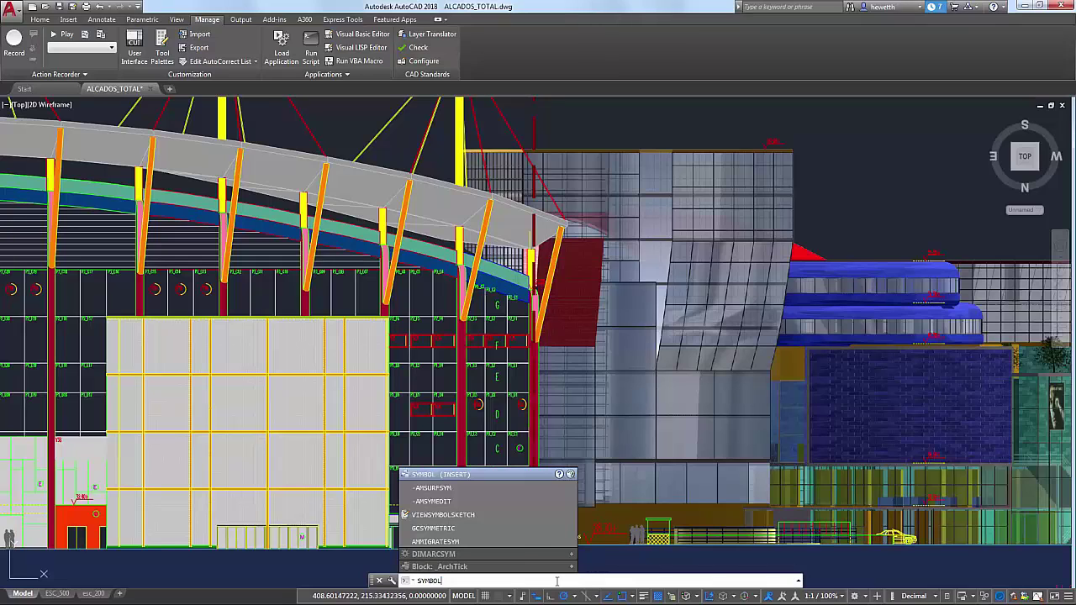
pyautogui.press('Return')
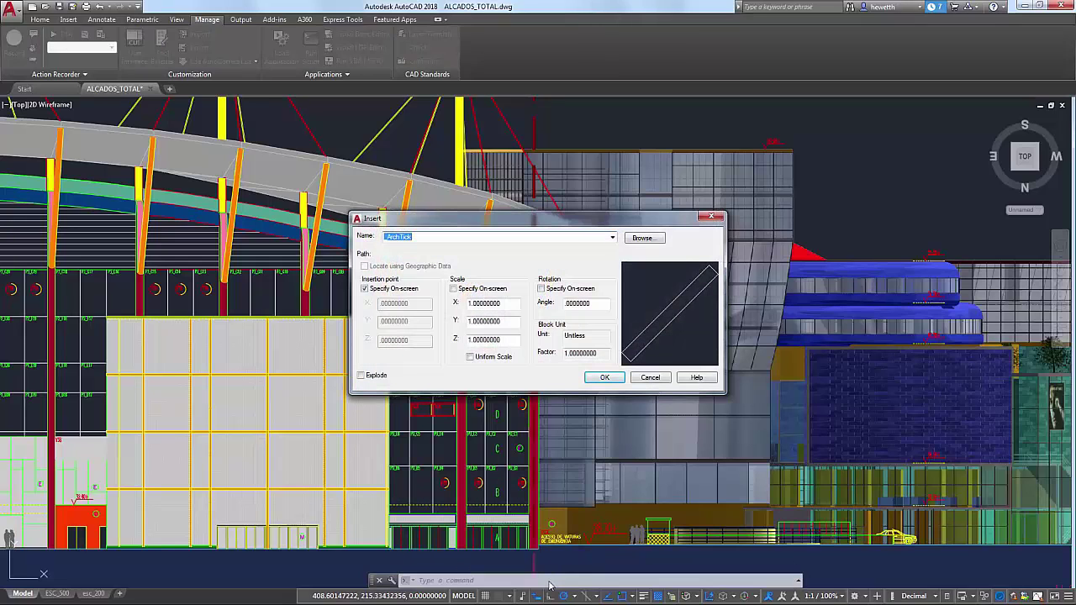
pyautogui.click(650, 377)
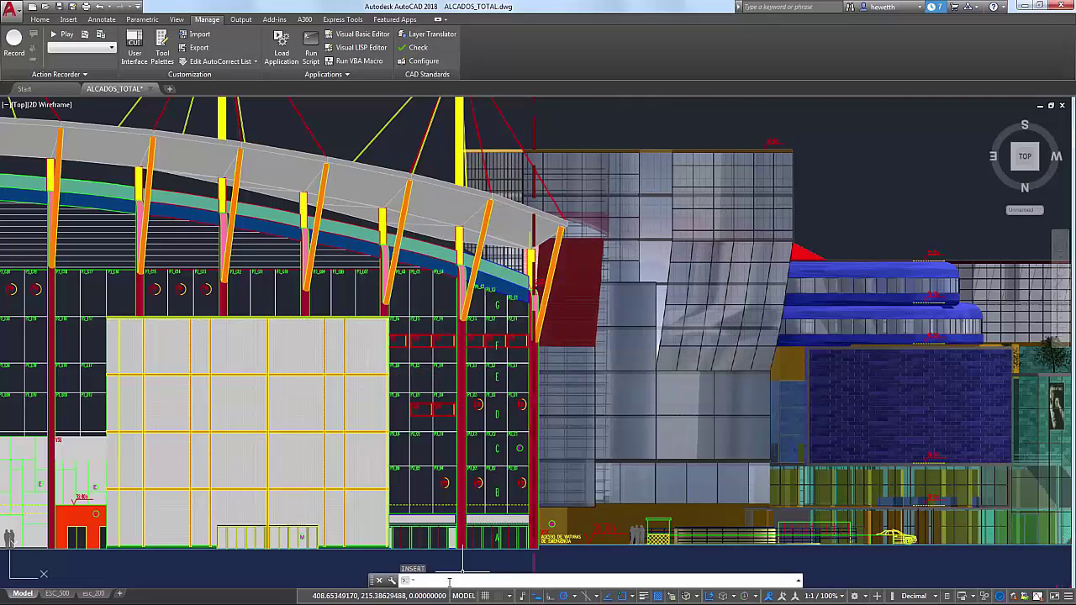
pyautogui.write('ROUND')
pyautogui.press('Return')
pyautogui.press('Escape')
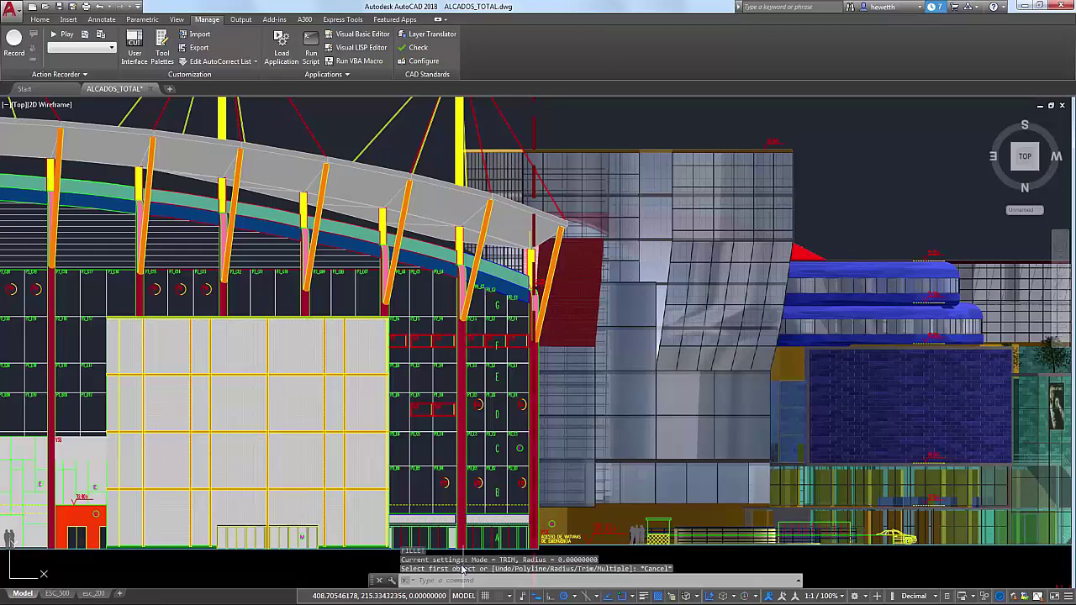
# View acadSynonymsGlobalDB.pgp via Manage > Edit Synonym List, close it, and zoom to empty space
pyautogui.click(239, 62)
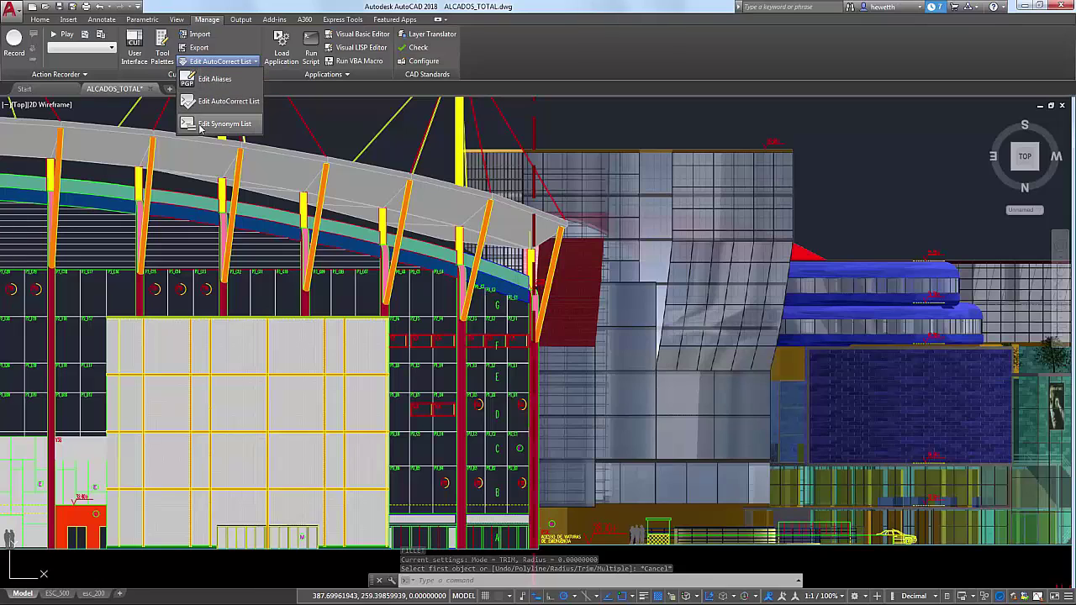
pyautogui.click(245, 123)
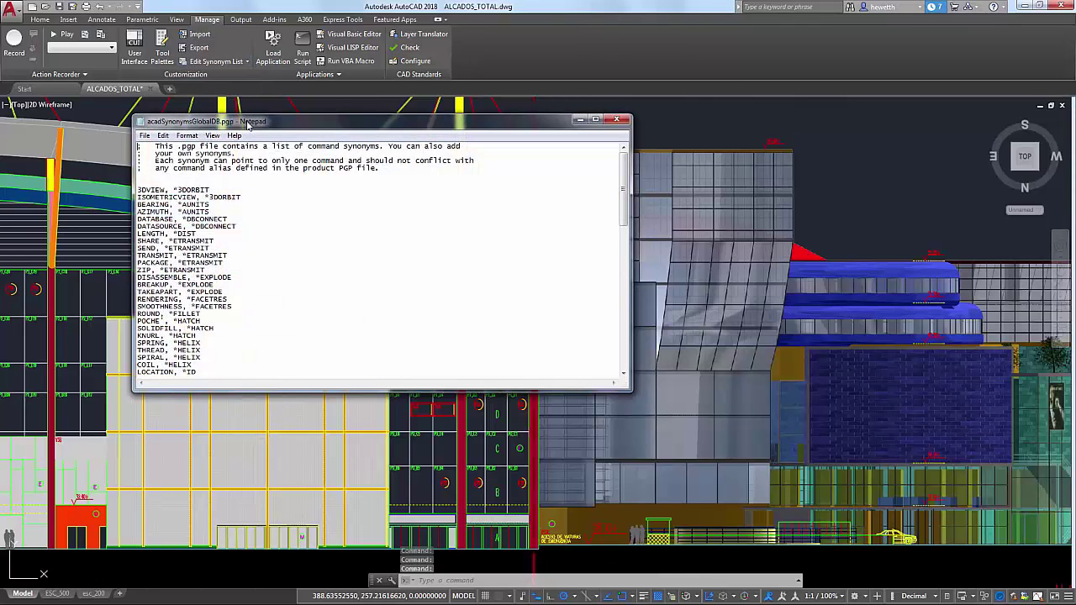
pyautogui.moveTo(625, 189); pyautogui.dragTo(625, 304)
pyautogui.click(616, 119)
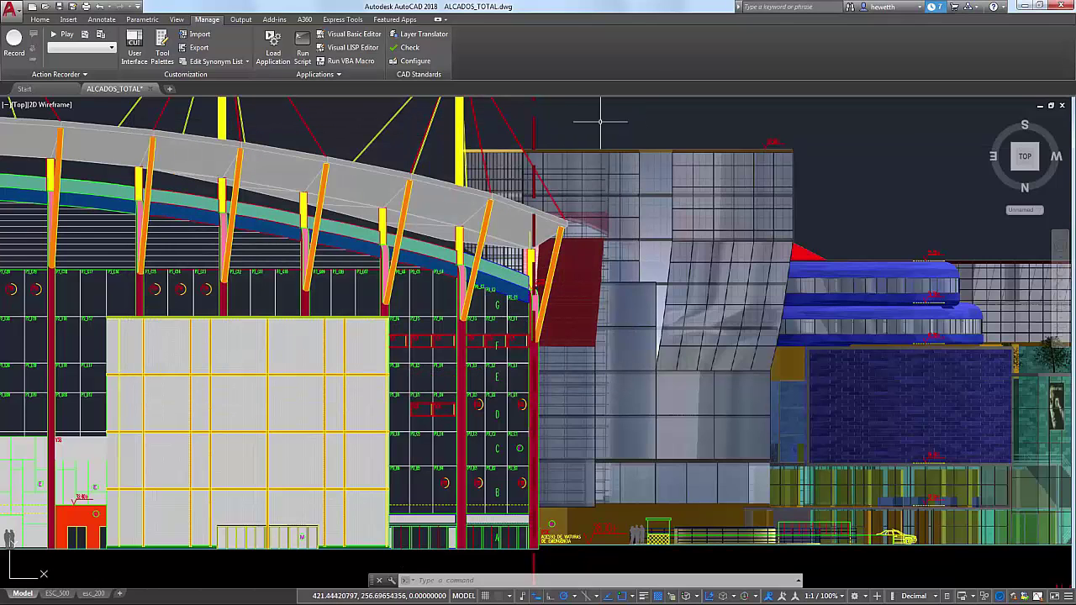
pyautogui.scroll(10, 598, 115)
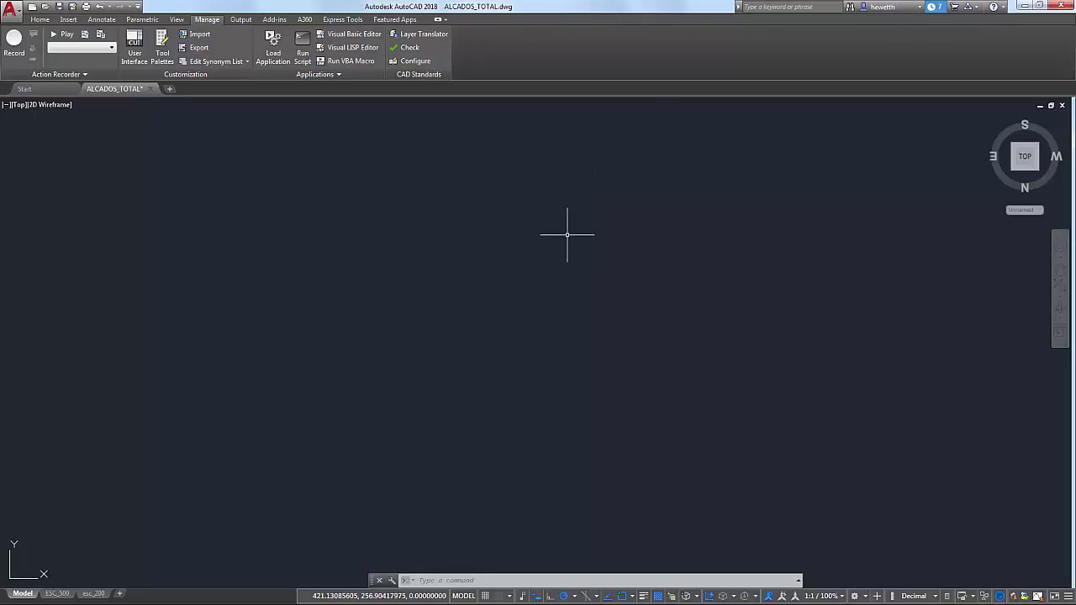
# Start a polyline at a picked point and switch to an arc with its centre to the right
pyautogui.click(496, 581)
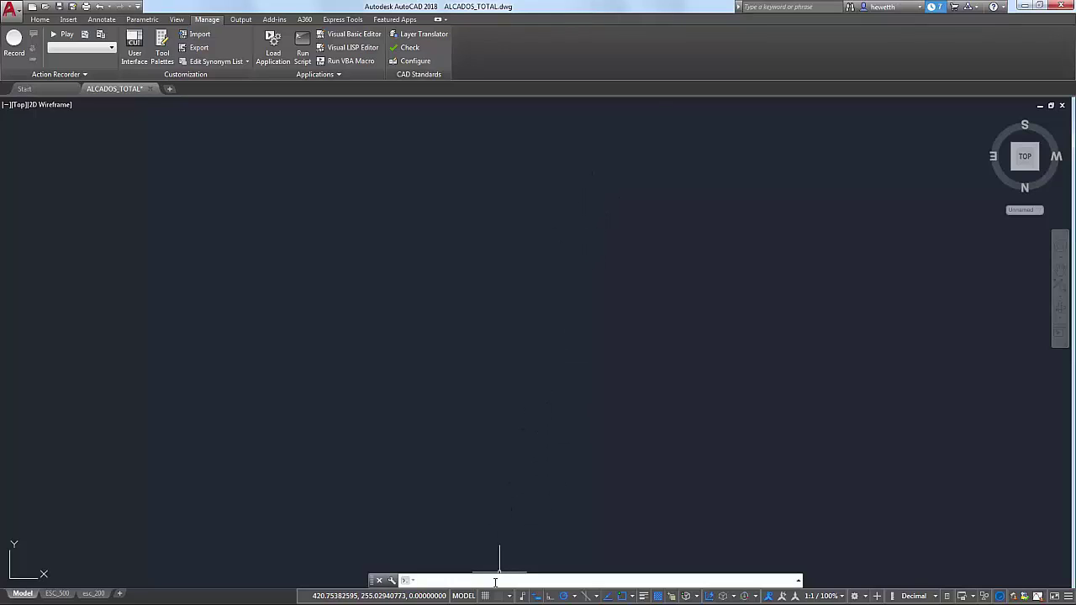
pyautogui.press('Return')
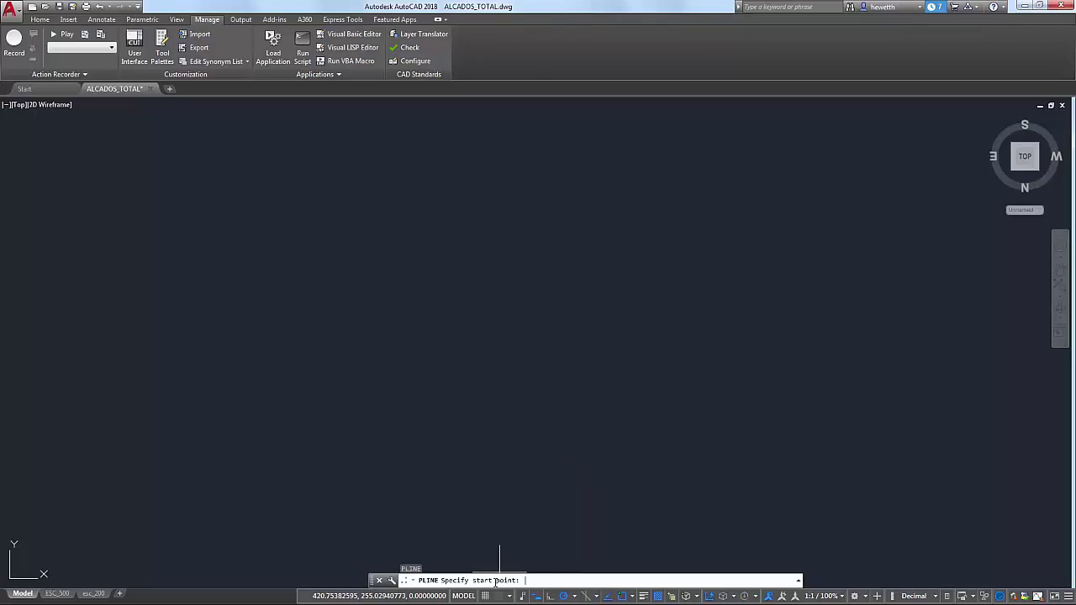
pyautogui.click(404, 478)
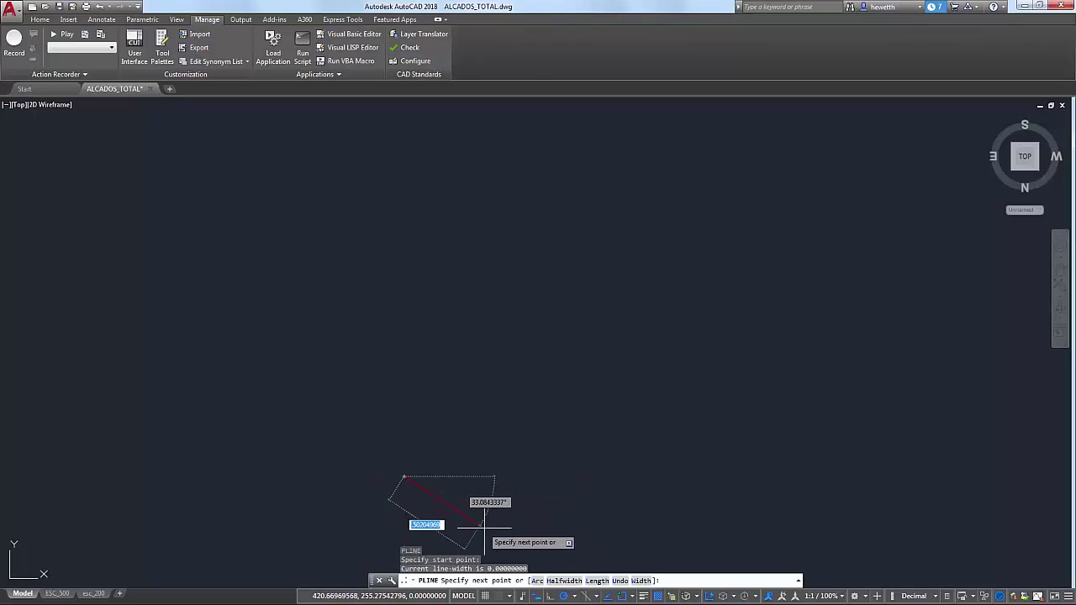
pyautogui.click(538, 581)
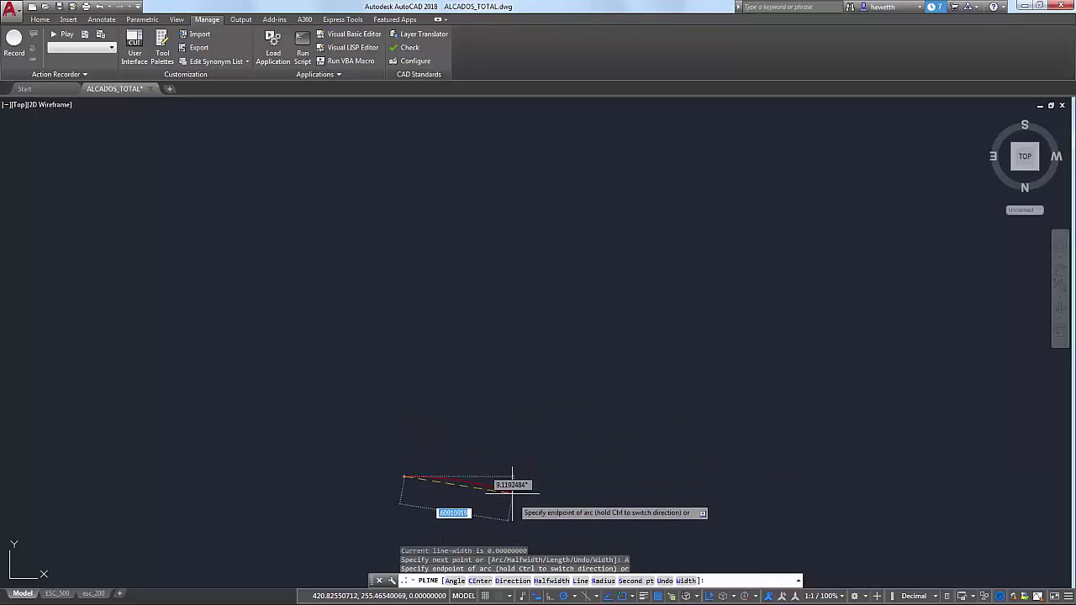
pyautogui.click(480, 581)
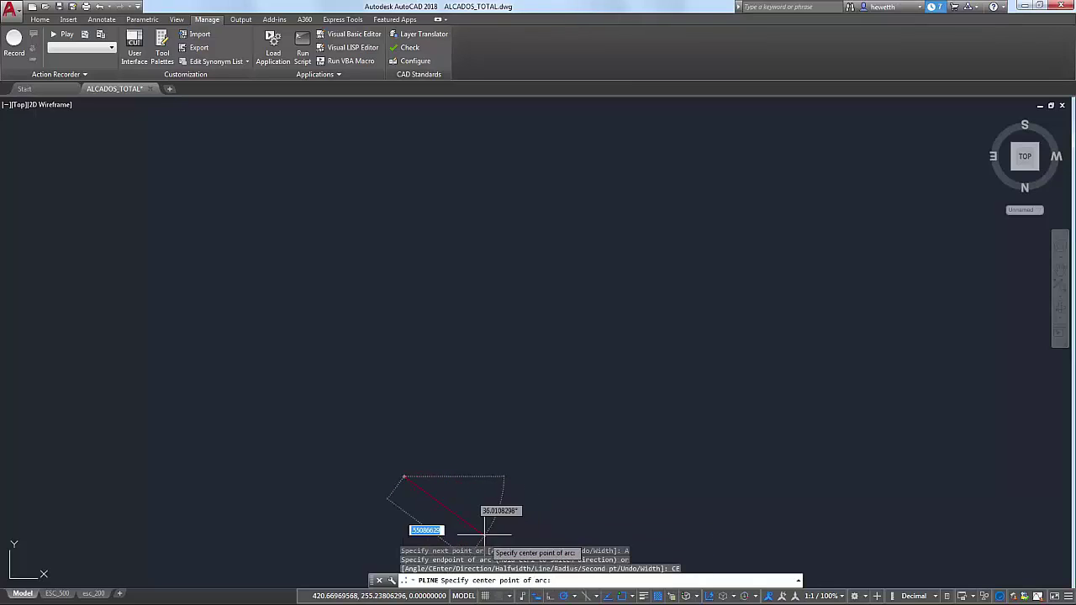
pyautogui.click(489, 476)
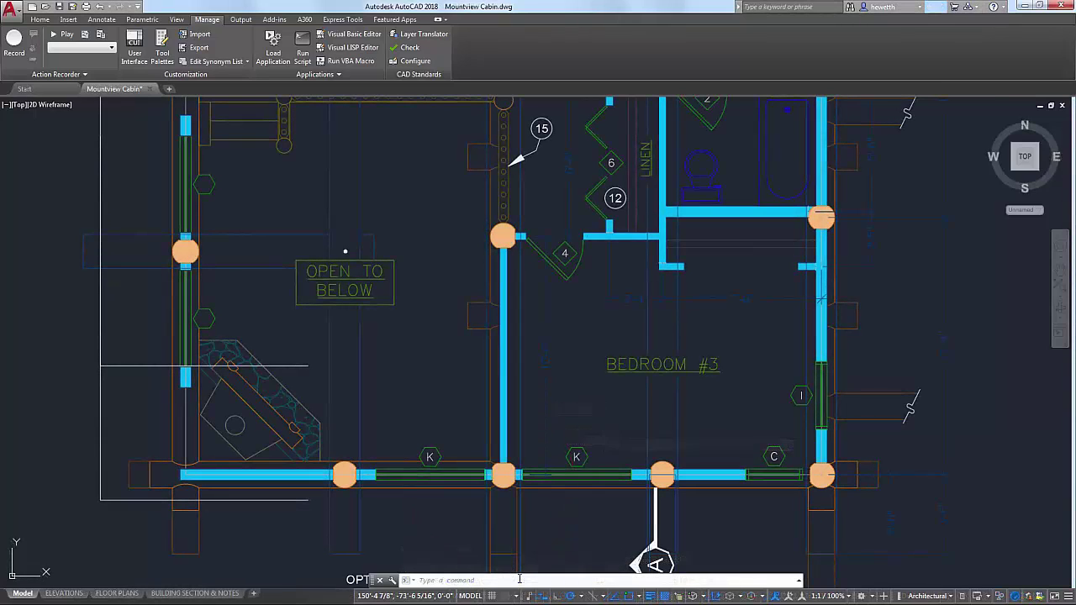
# Discard the typed 'po', enter DOOR, and pick Block: DOOR-BIFOLD from the suggestions
pyautogui.click(519, 579)
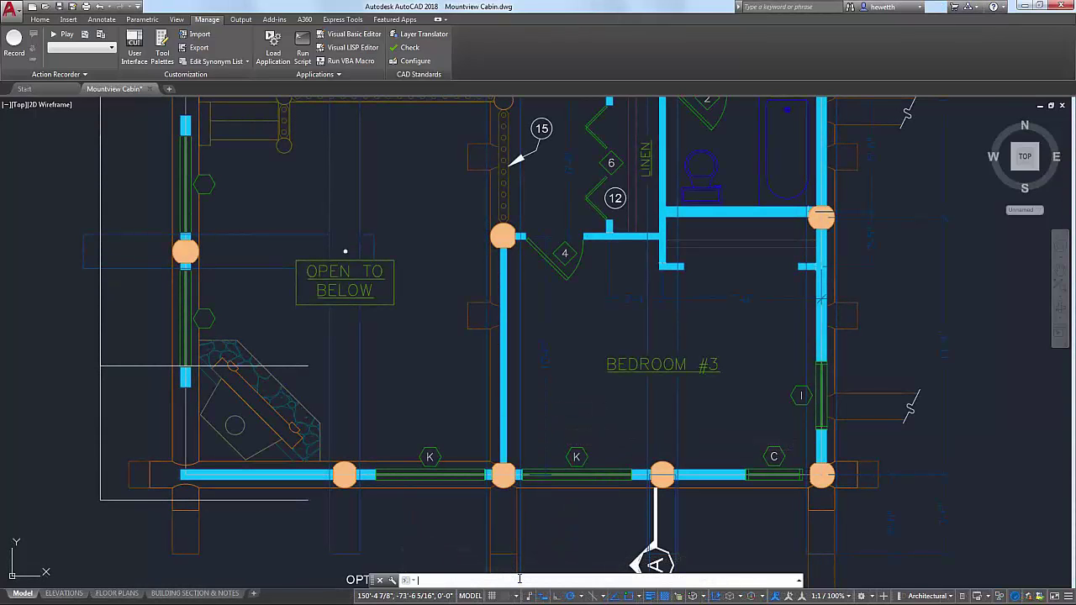
pyautogui.write('po')
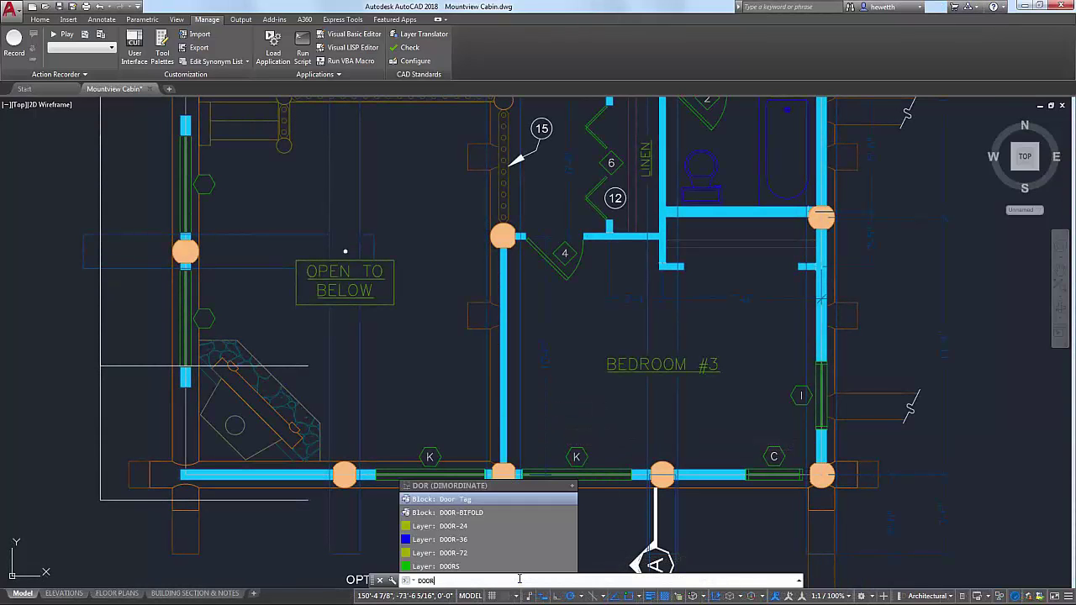
pyautogui.press('Escape')
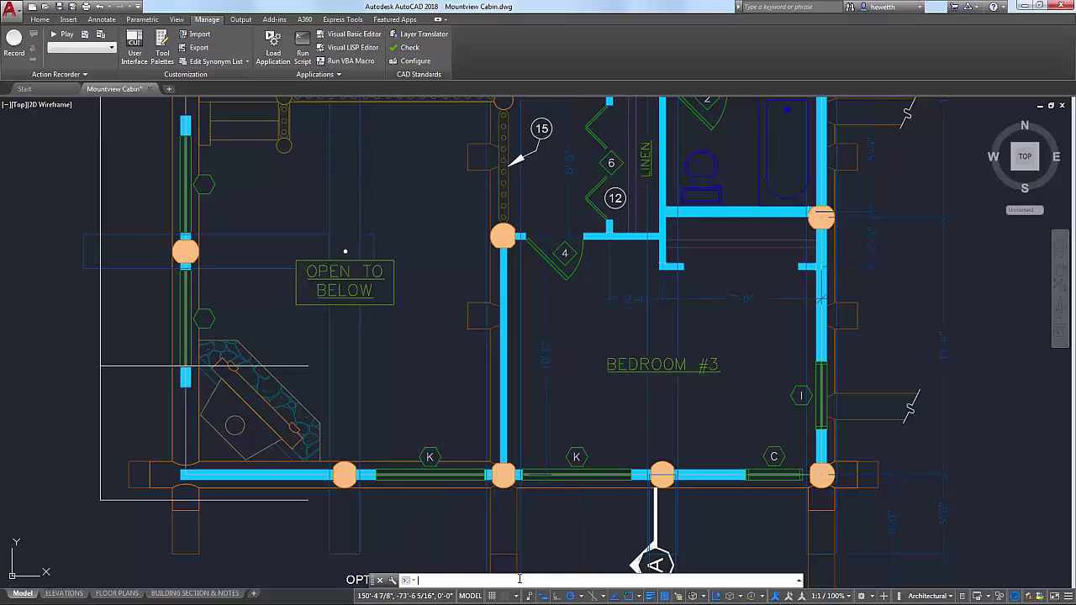
pyautogui.write('DO')
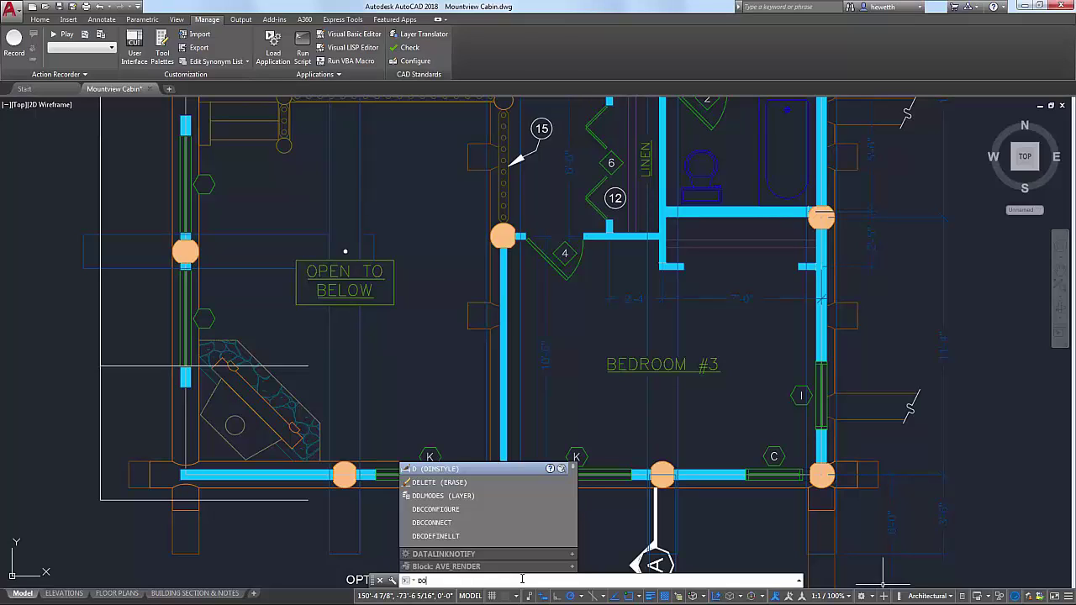
pyautogui.write('OR')
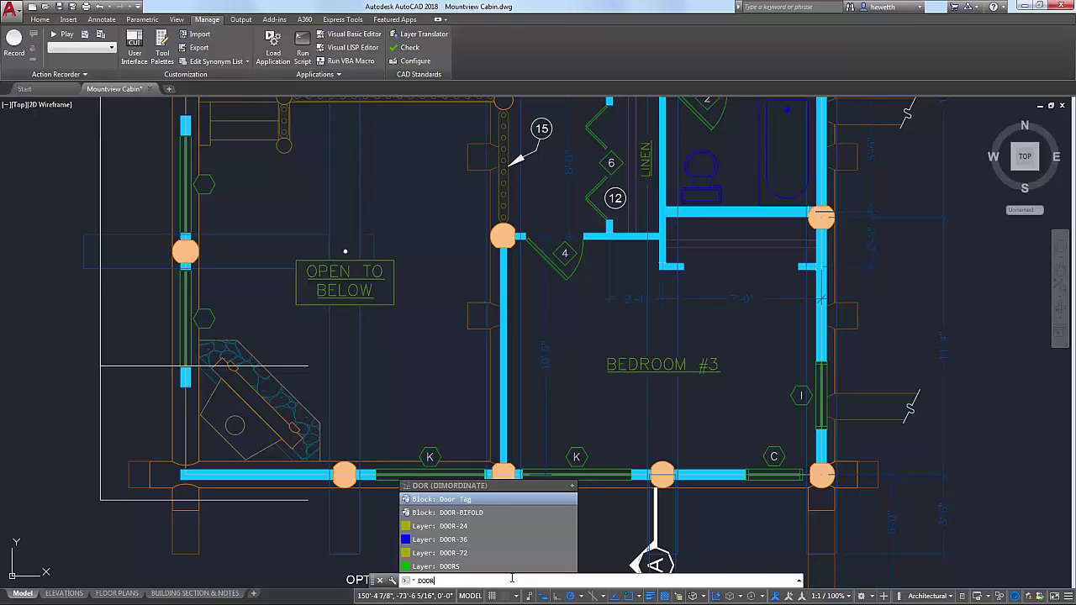
pyautogui.click(446, 514)
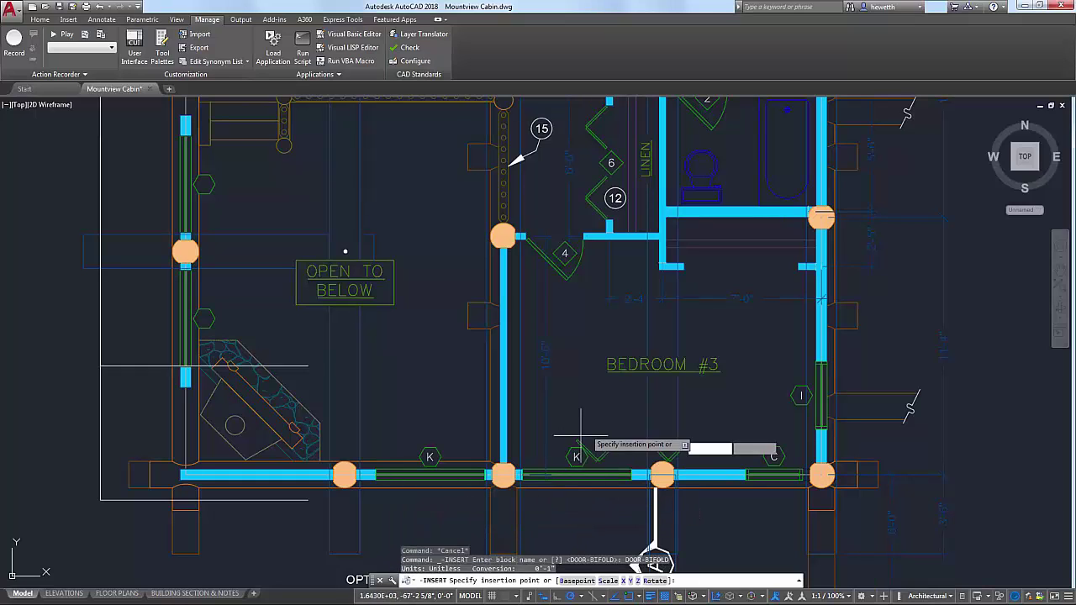